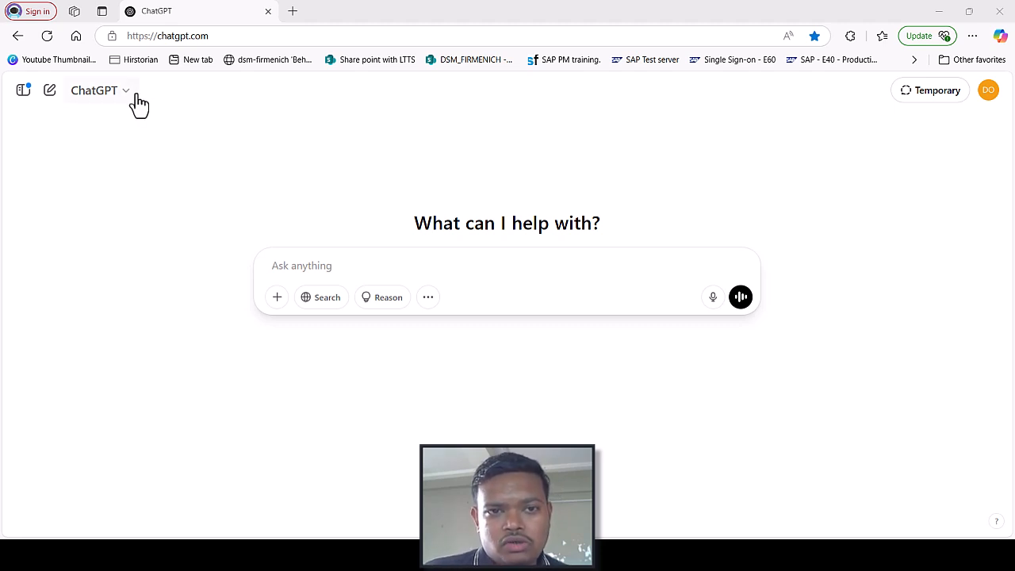
Step: Open the Explore GPTs catalogue in ChatGPT and collapse the sidebar
click(50, 92)
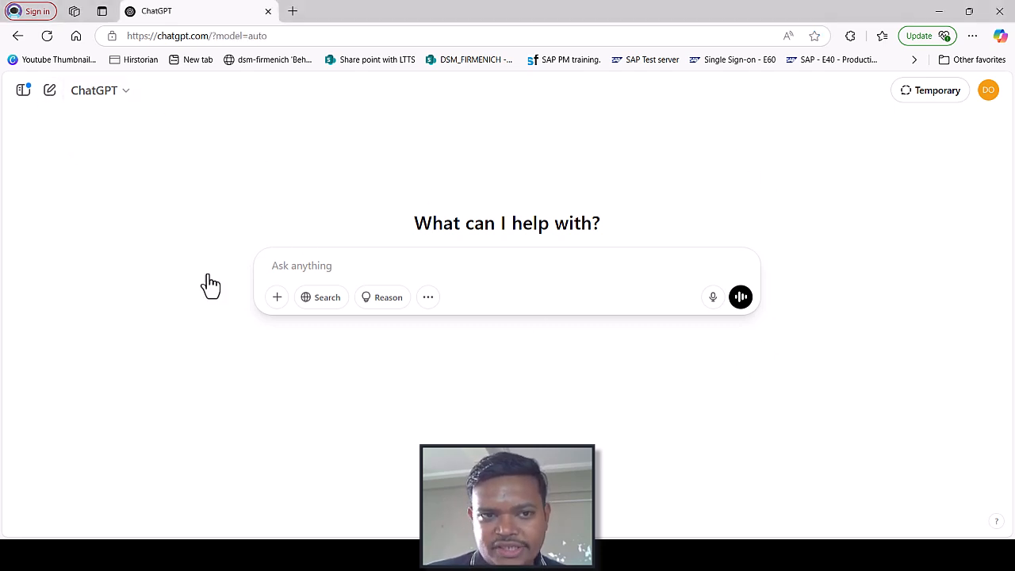
click(26, 94)
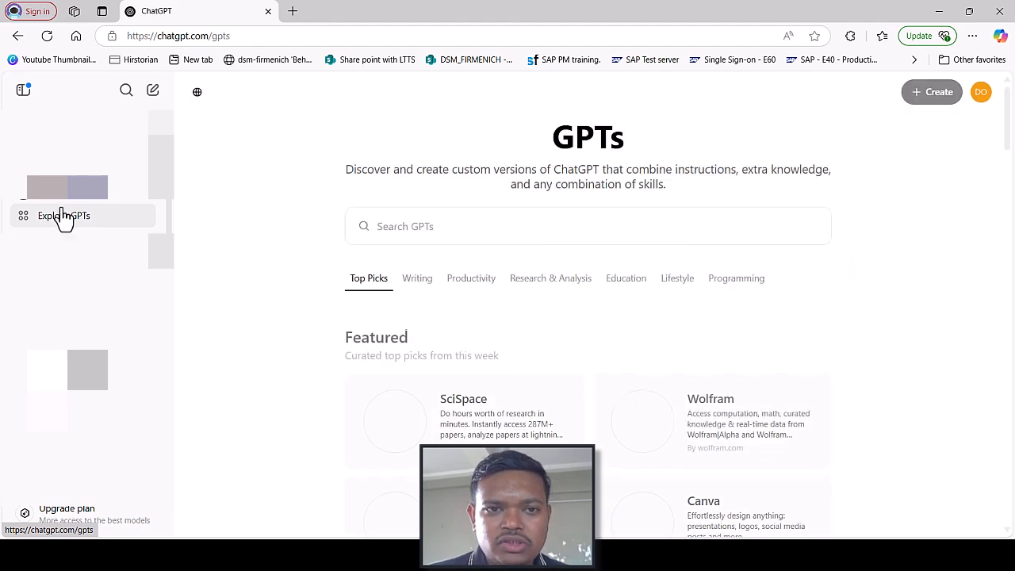
click(25, 92)
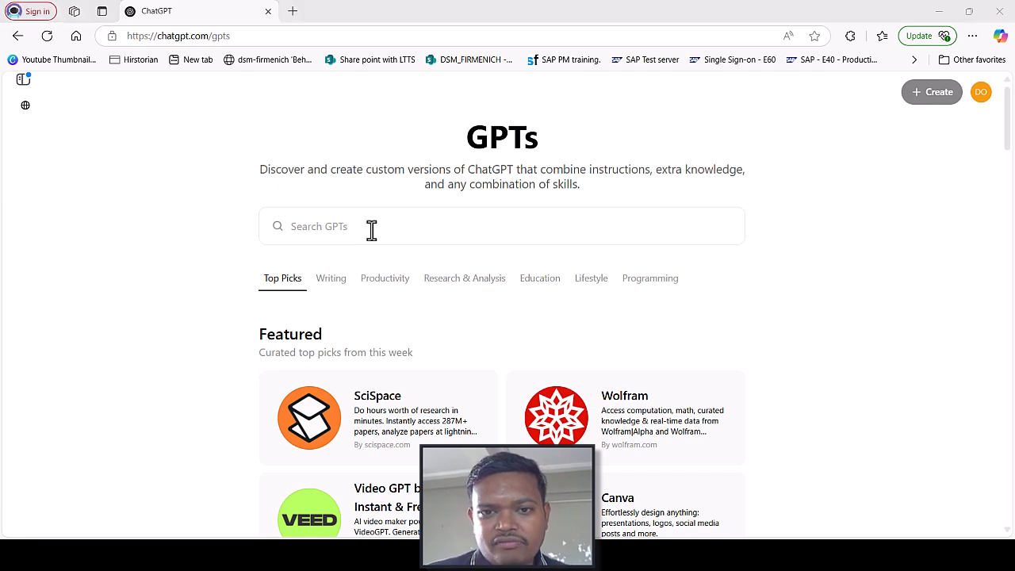
Step: Examine the Featured and Trending GPTs, expanding the Trending list to show more entries
scroll(357, 373, down, 3)
scroll(356, 361, up, 3)
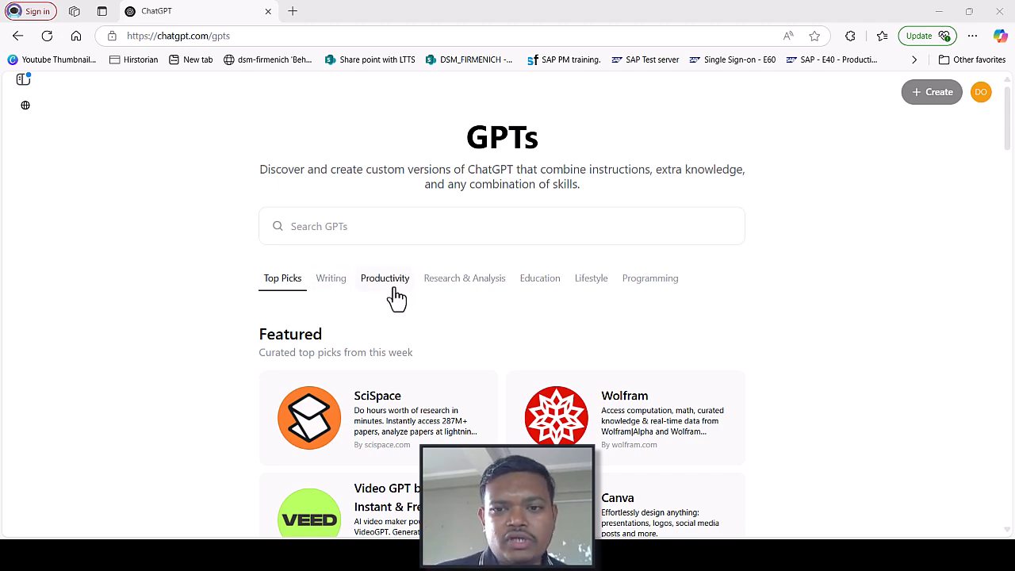
scroll(462, 328, down, 3)
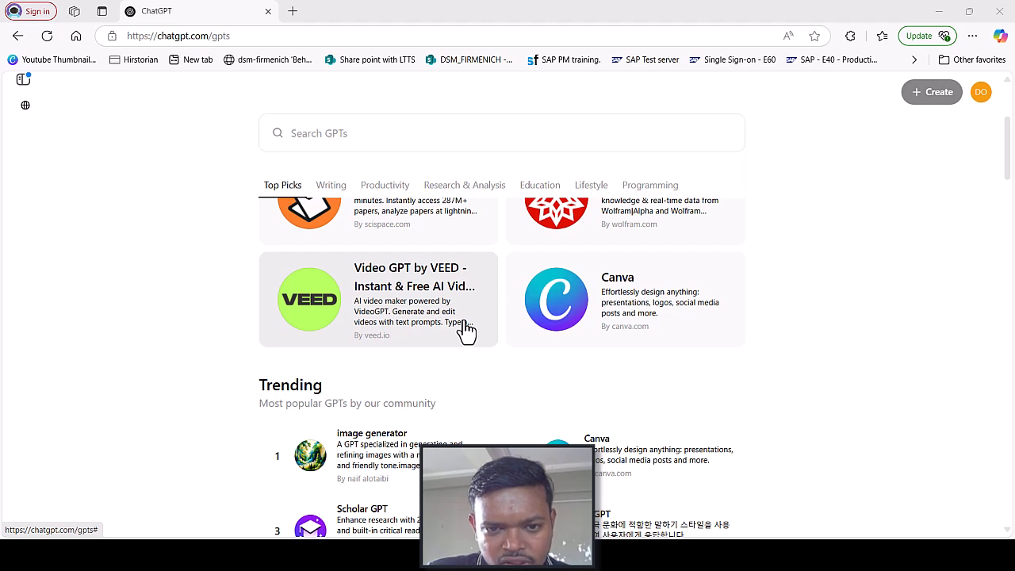
scroll(466, 328, up, 2)
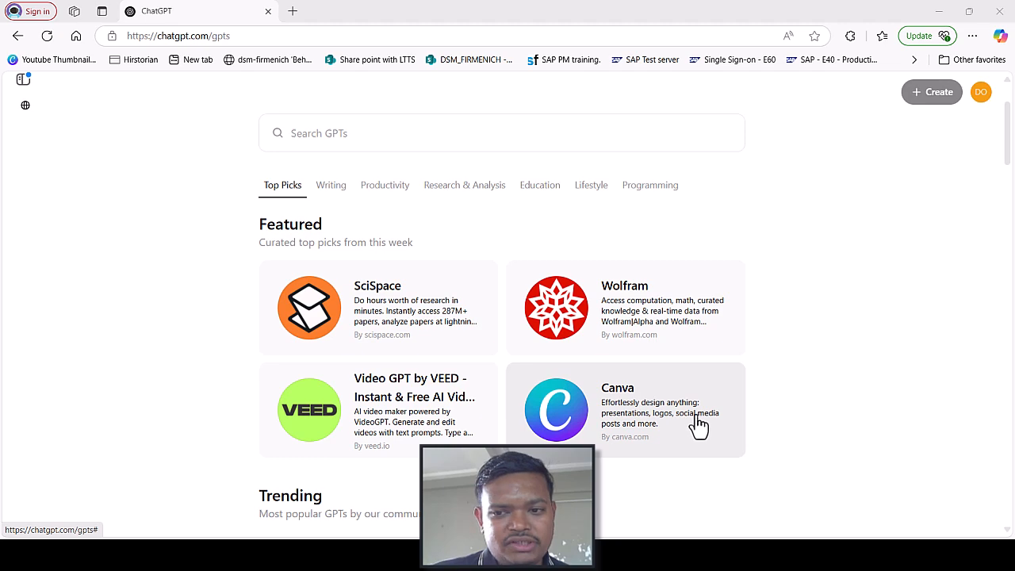
scroll(671, 410, down, 3)
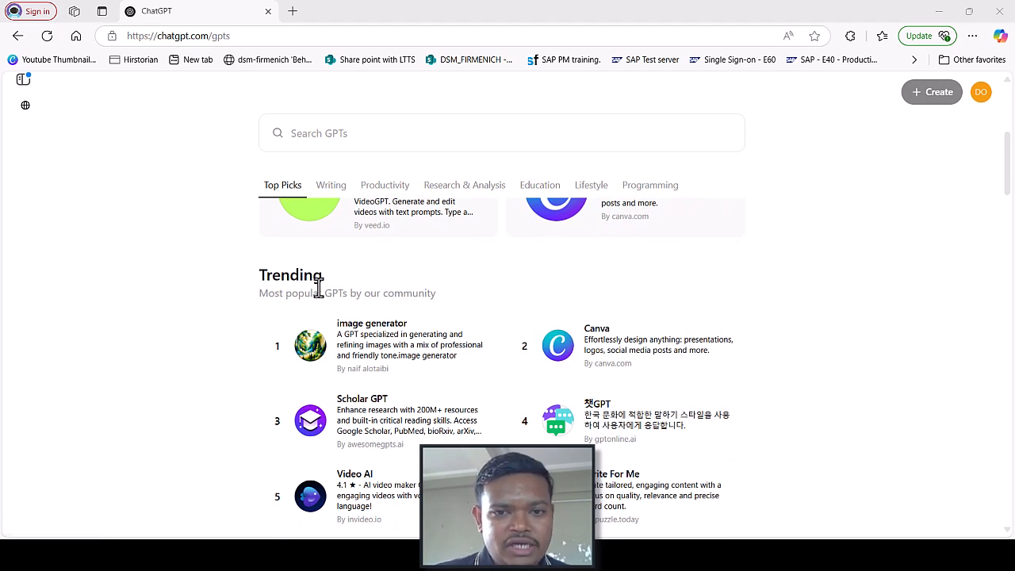
scroll(321, 285, down, 2)
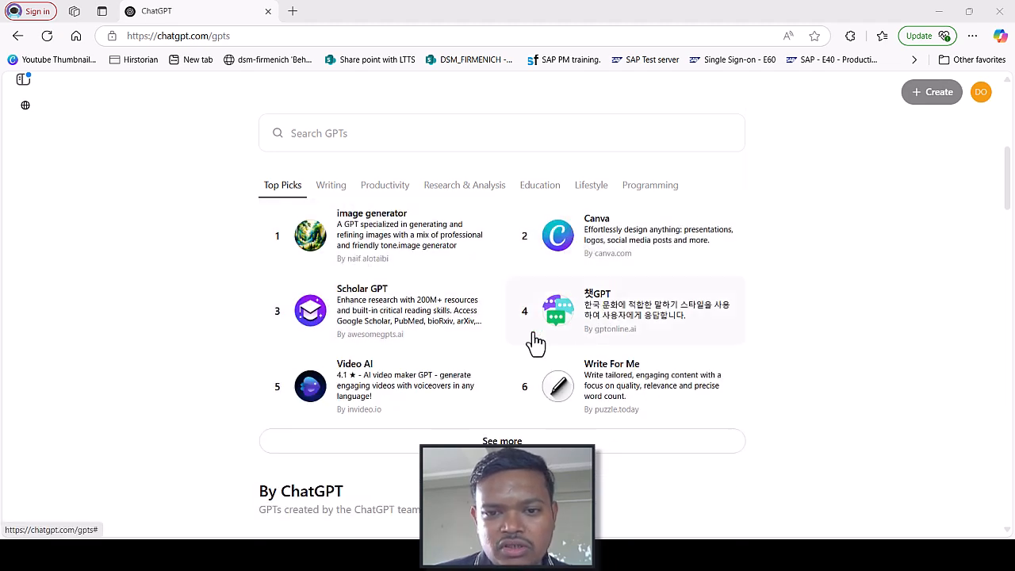
scroll(671, 384, down, 3)
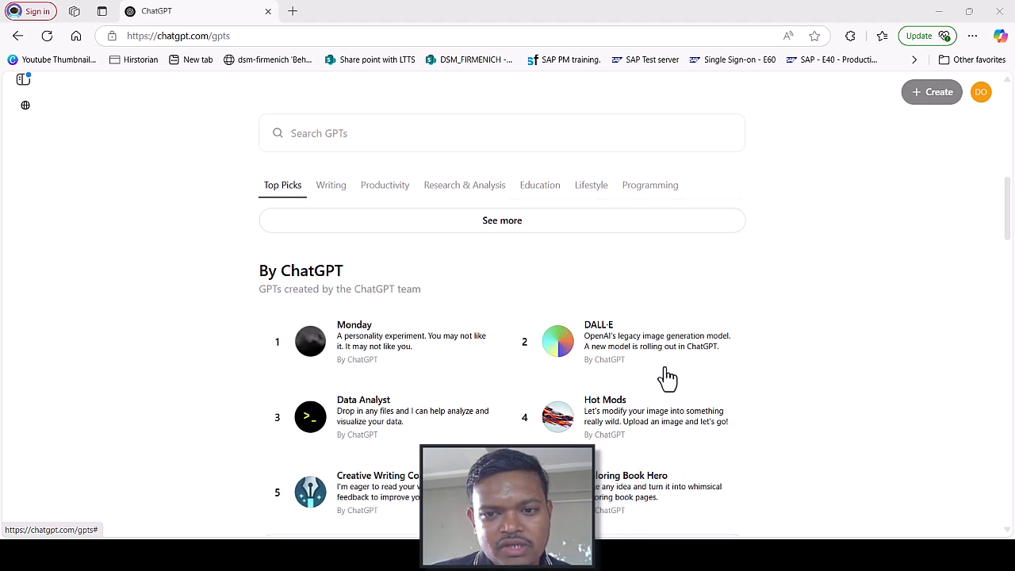
click(470, 223)
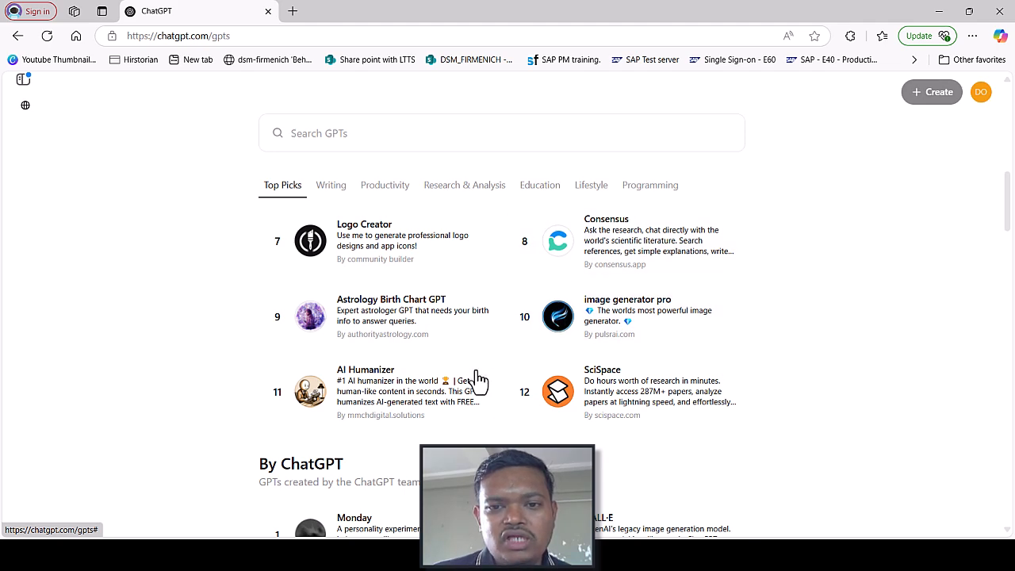
scroll(509, 396, down, 2)
scroll(492, 373, up, 2)
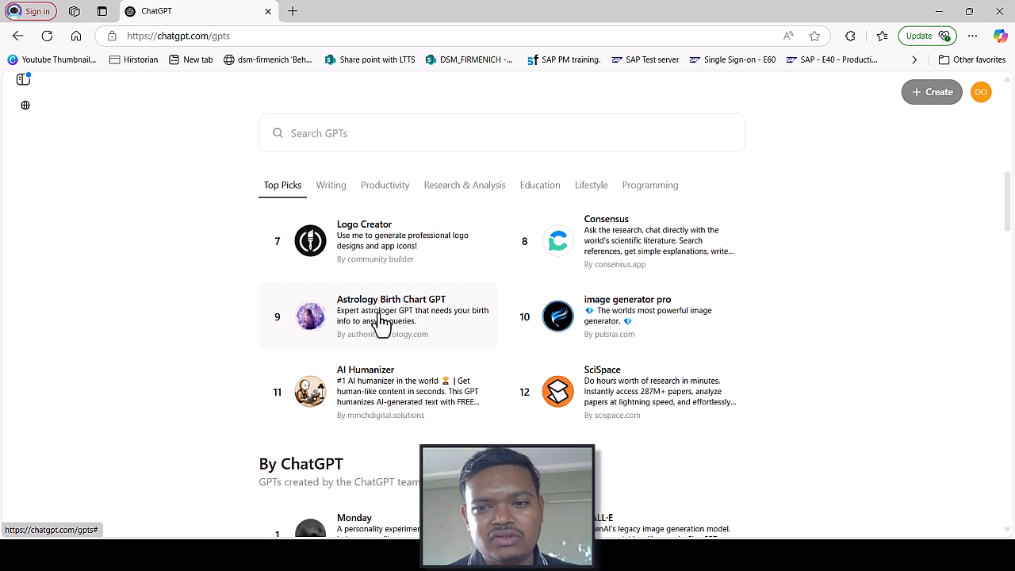
Step: Review the GPTs listed under By ChatGPT, Writing and Productivity
scroll(436, 363, down, 3)
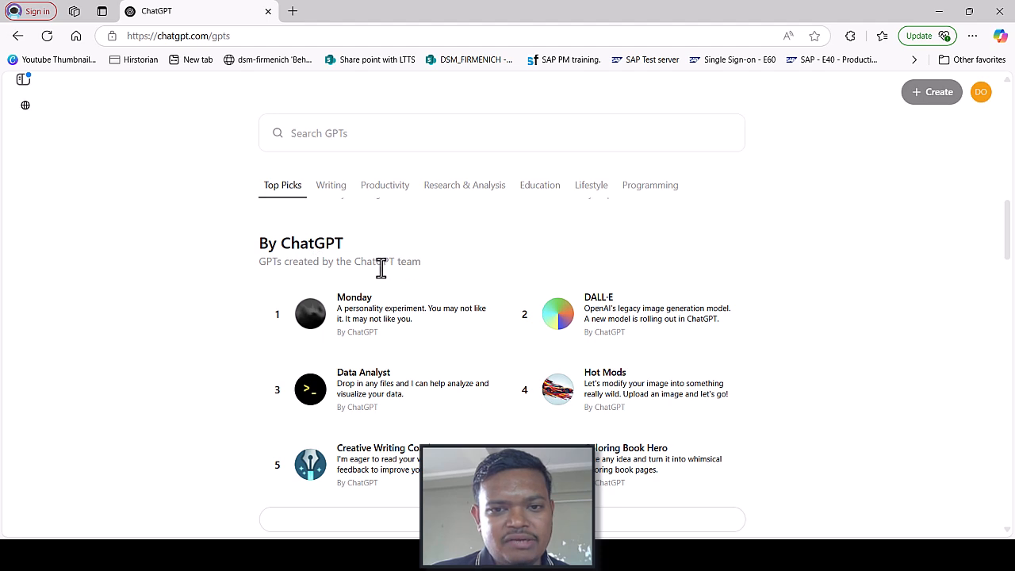
scroll(388, 268, down, 1)
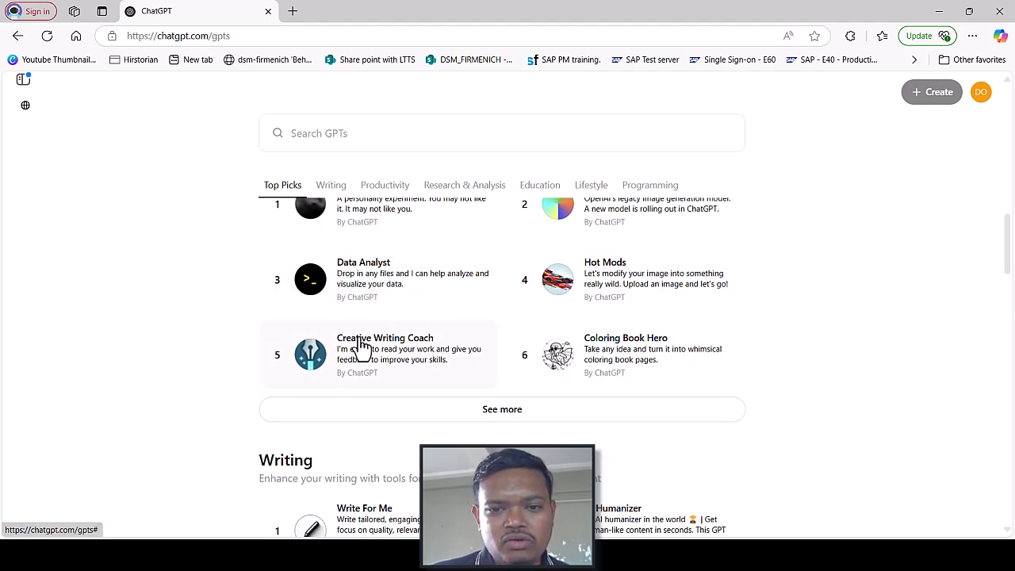
scroll(476, 356, down, 2)
scroll(478, 355, down, 1)
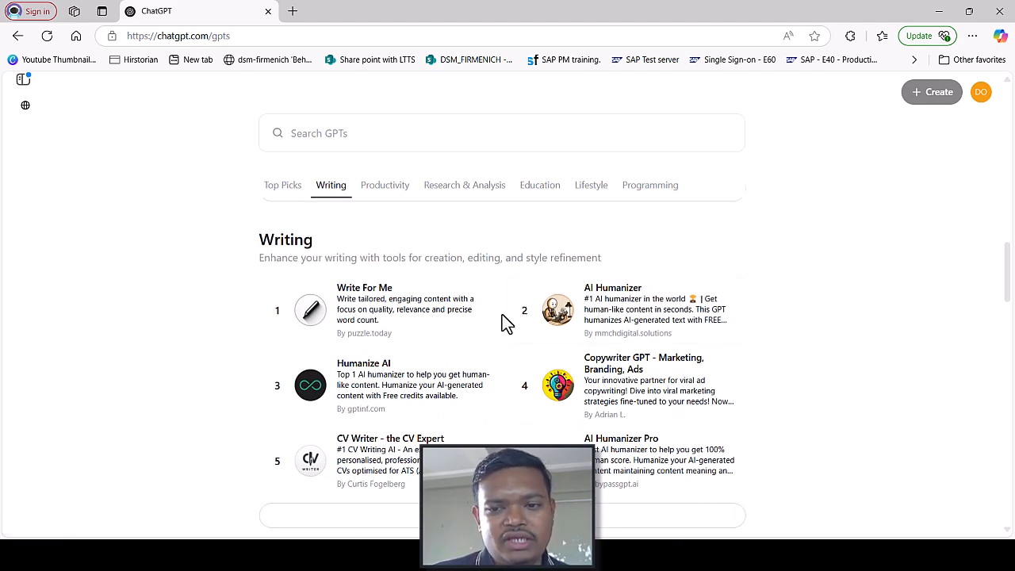
scroll(528, 390, down, 2)
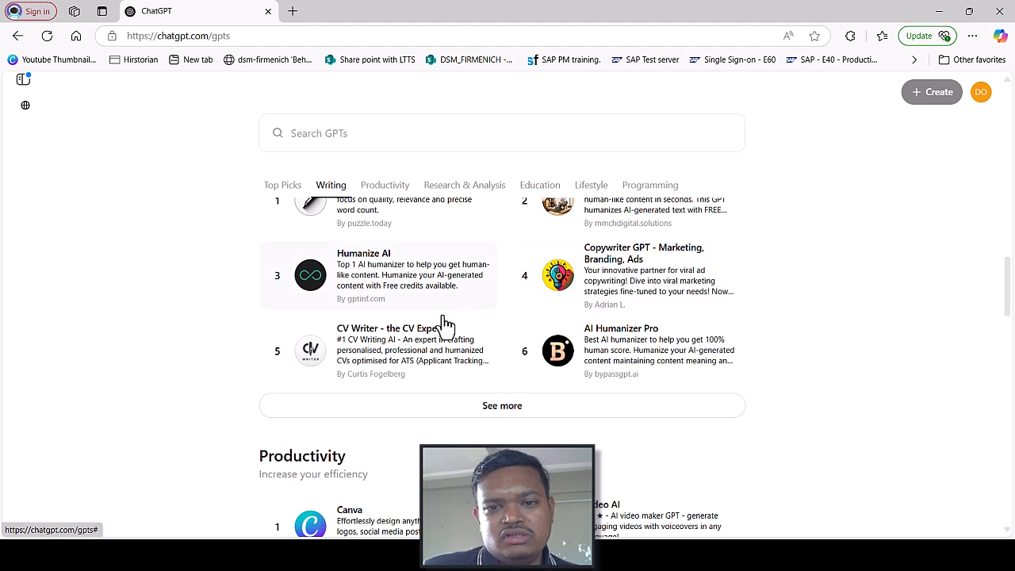
scroll(465, 375, down, 2)
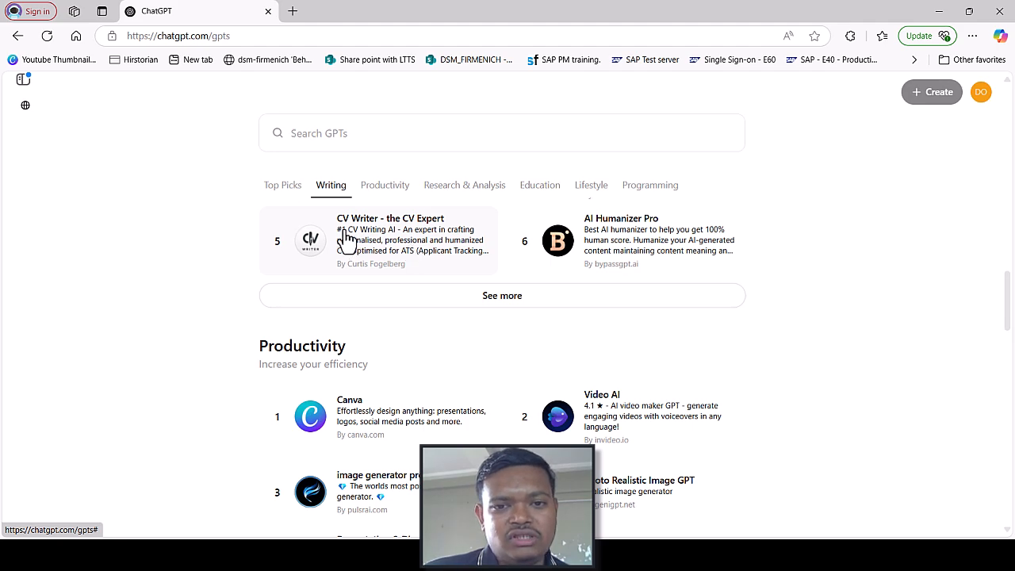
scroll(374, 302, down, 3)
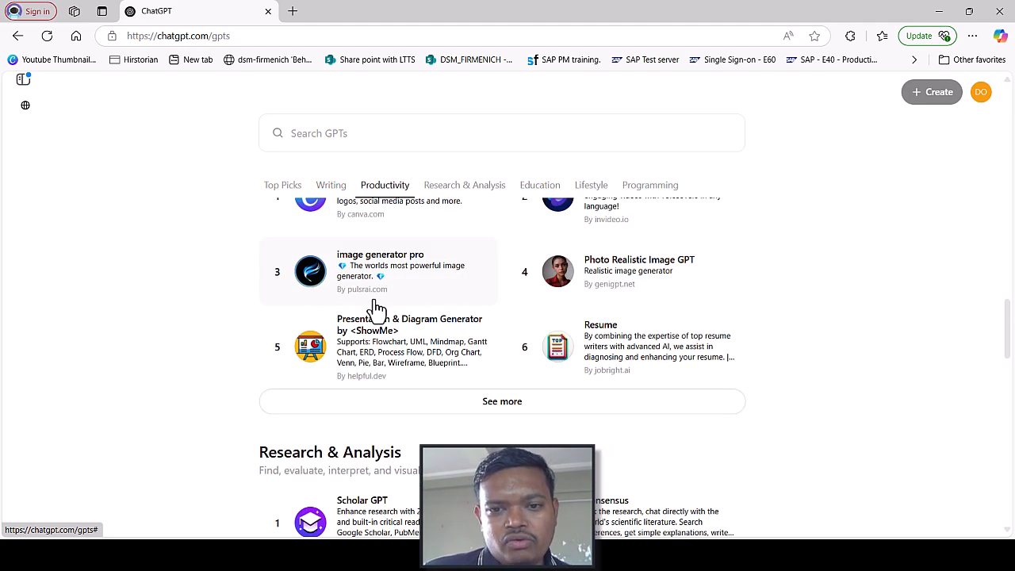
scroll(373, 305, up, 2)
scroll(373, 306, down, 4)
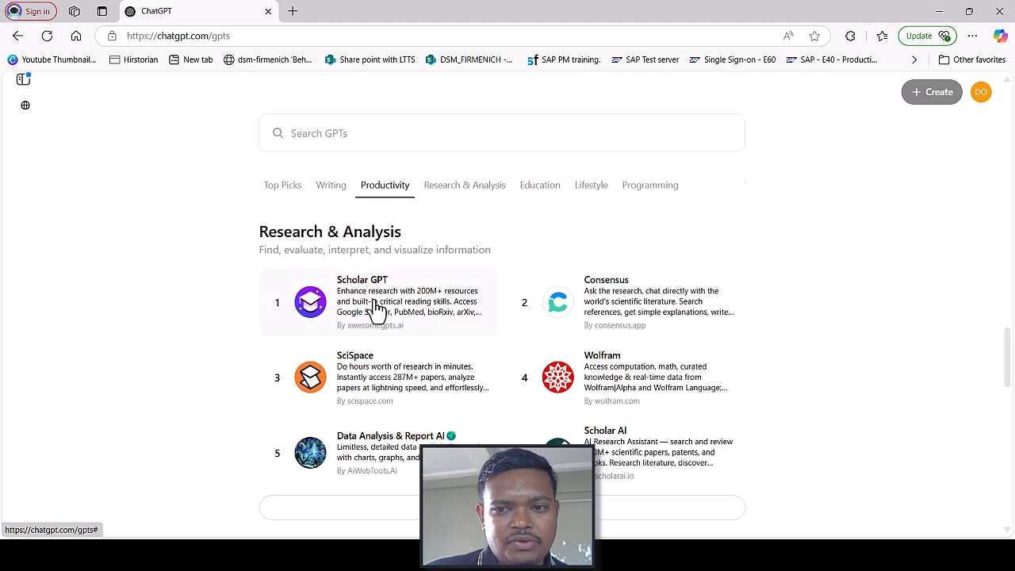
Step: Review the GPTs offered for Research & Analysis, Education, Lifestyle and Programming
scroll(376, 309, down, 2)
scroll(374, 309, down, 4)
scroll(373, 305, up, 3)
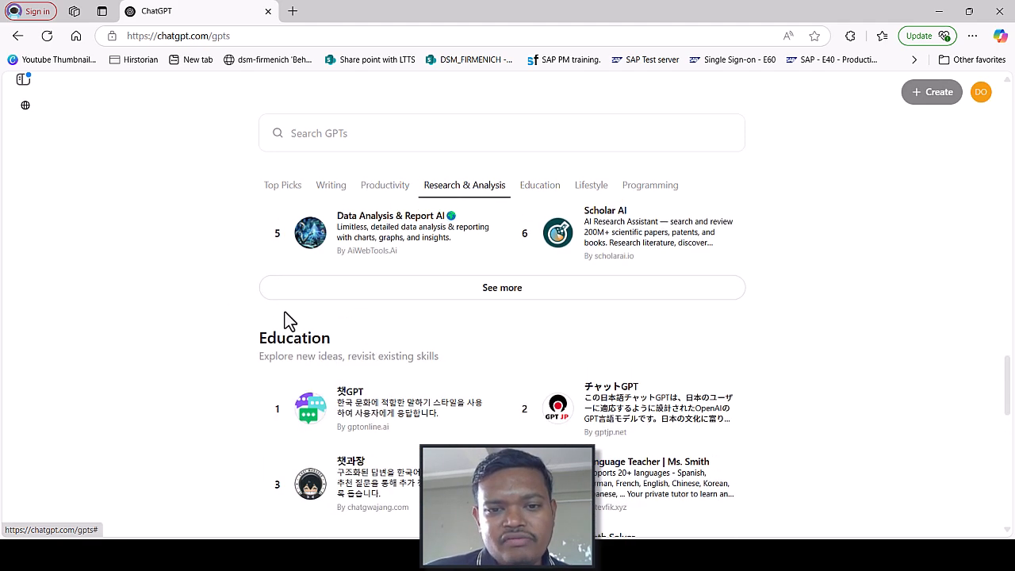
scroll(331, 347, down, 2)
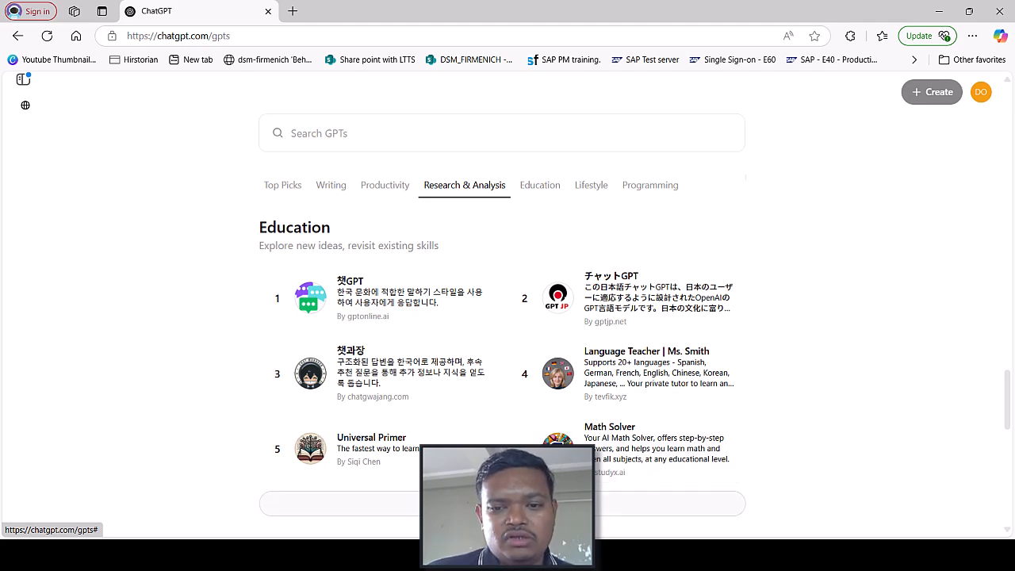
scroll(504, 404, down, 2)
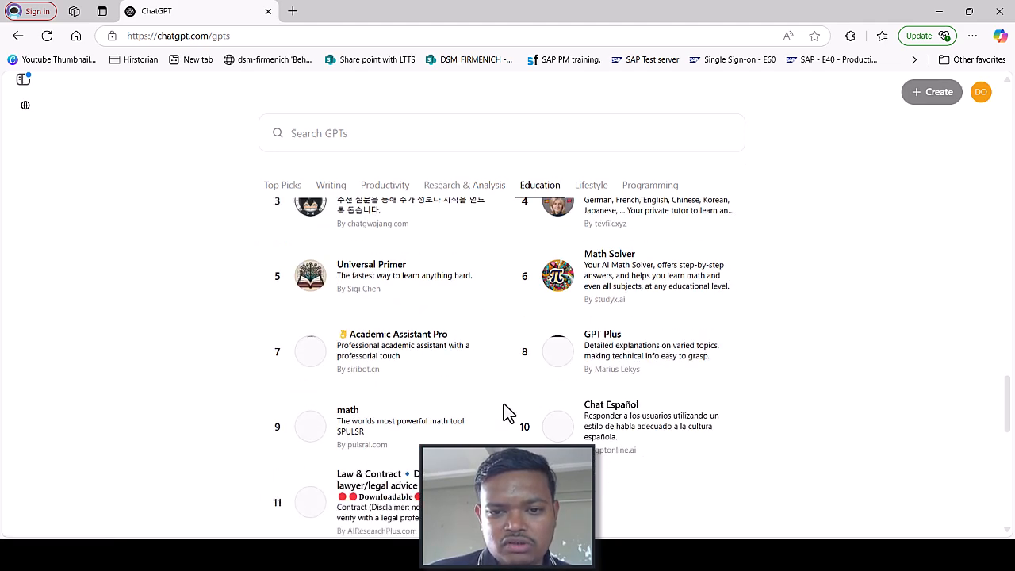
scroll(508, 435, down, 2)
scroll(540, 395, down, 3)
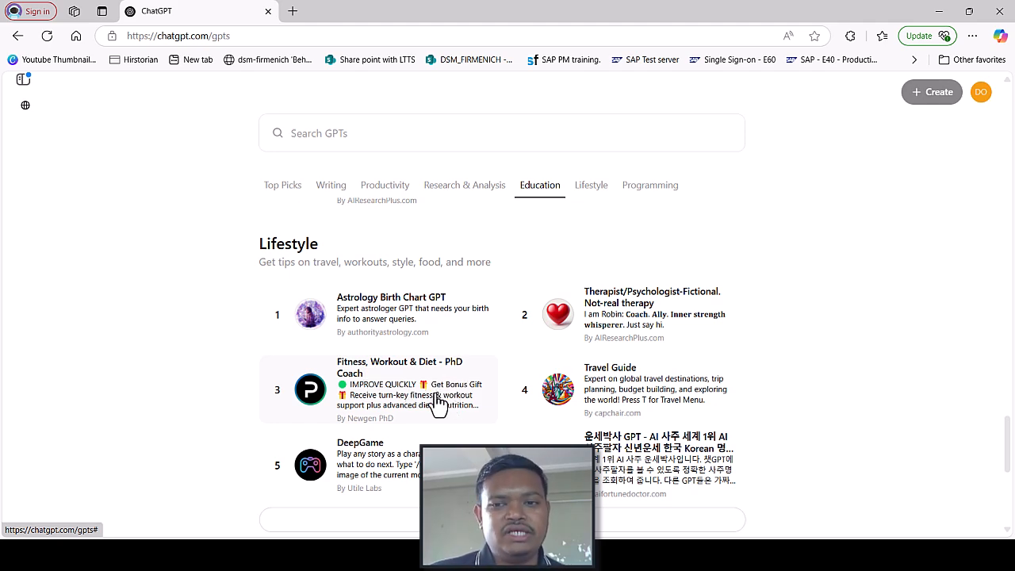
scroll(519, 401, down, 4)
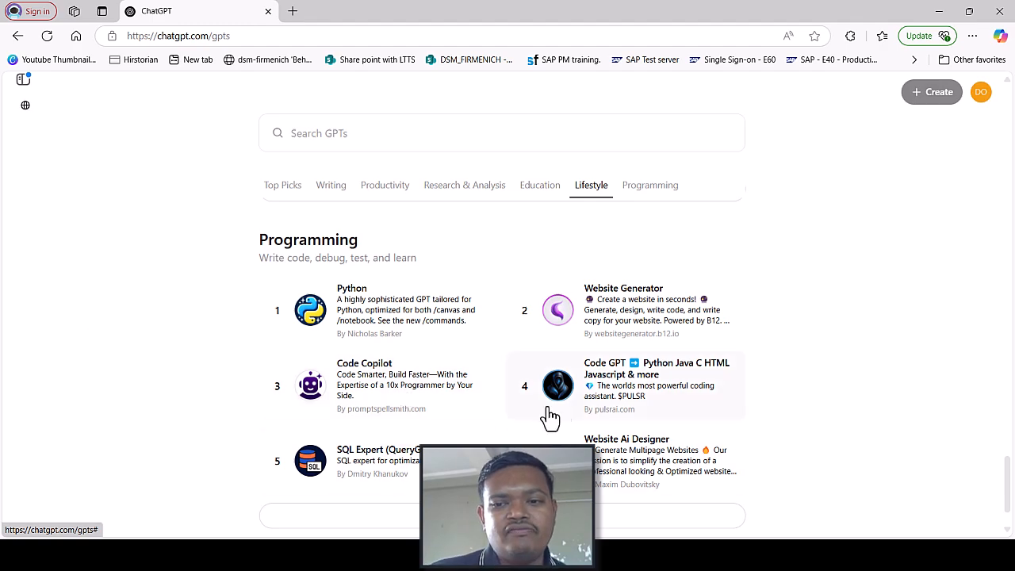
Step: Return to the Trending GPTs and open the details of the first-ranked image generator, including its capabilities and ratings
scroll(629, 460, up, 20)
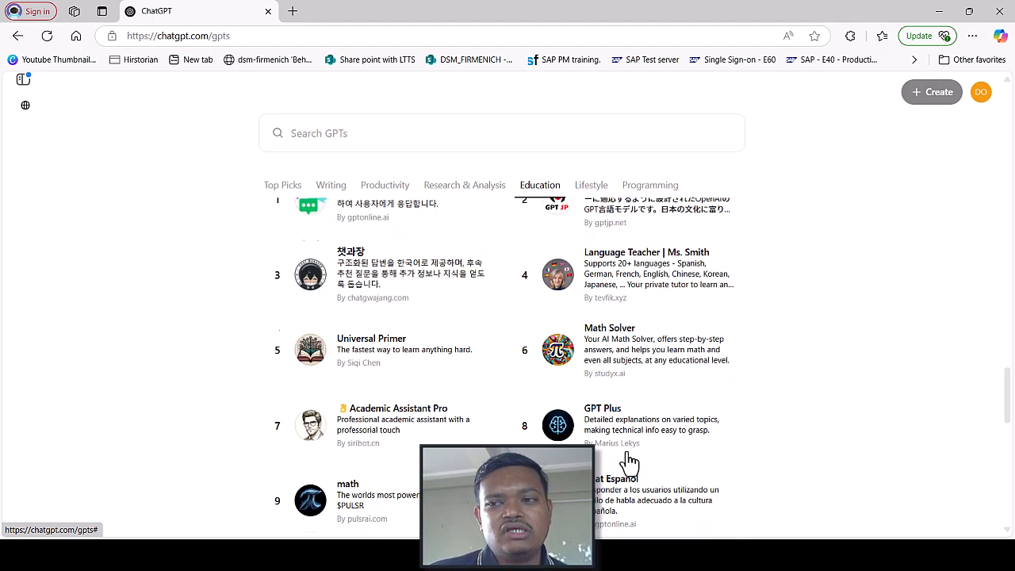
scroll(629, 460, up, 10)
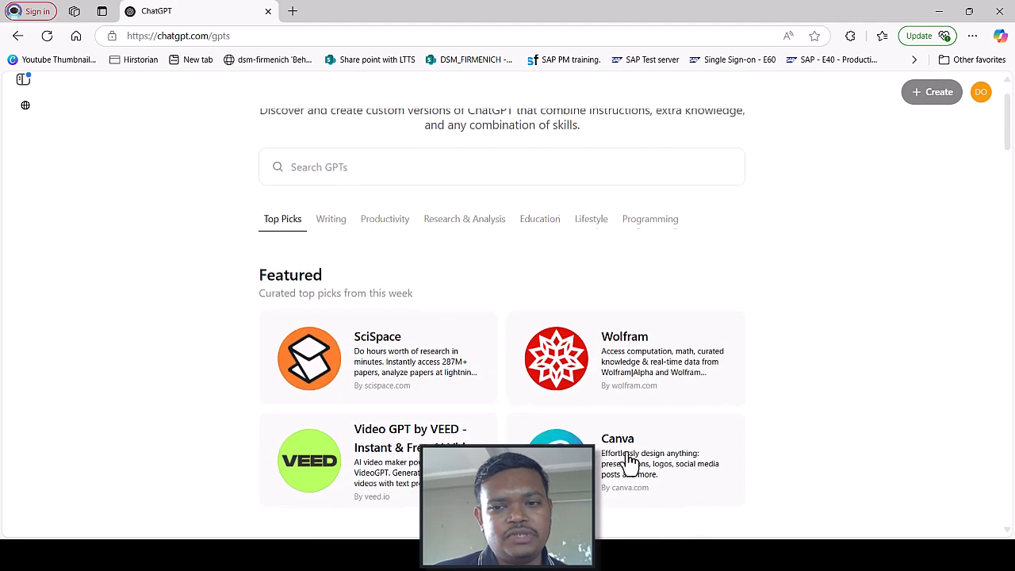
scroll(626, 462, down, 4)
scroll(626, 461, down, 3)
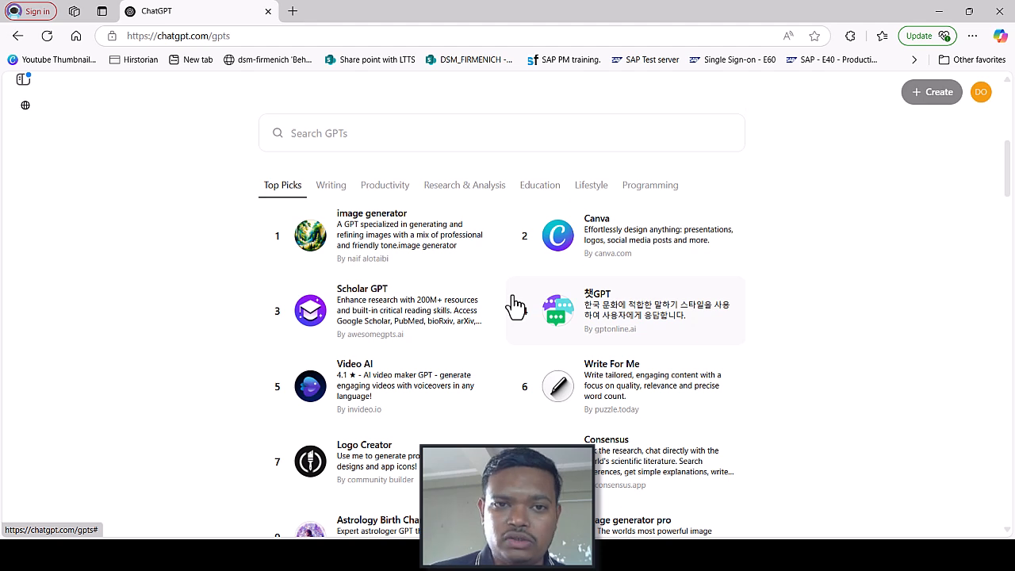
click(358, 251)
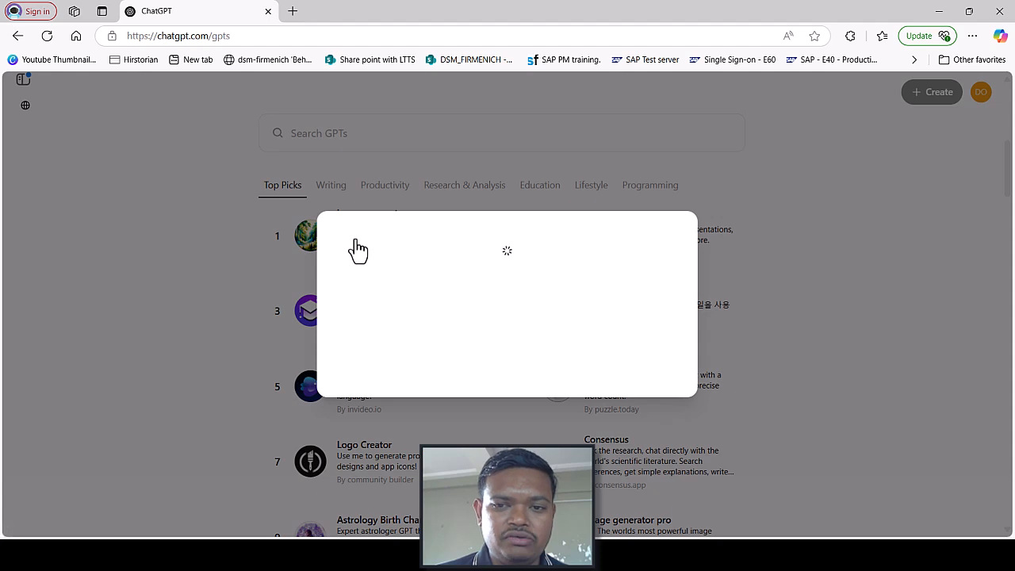
scroll(547, 444, down, 4)
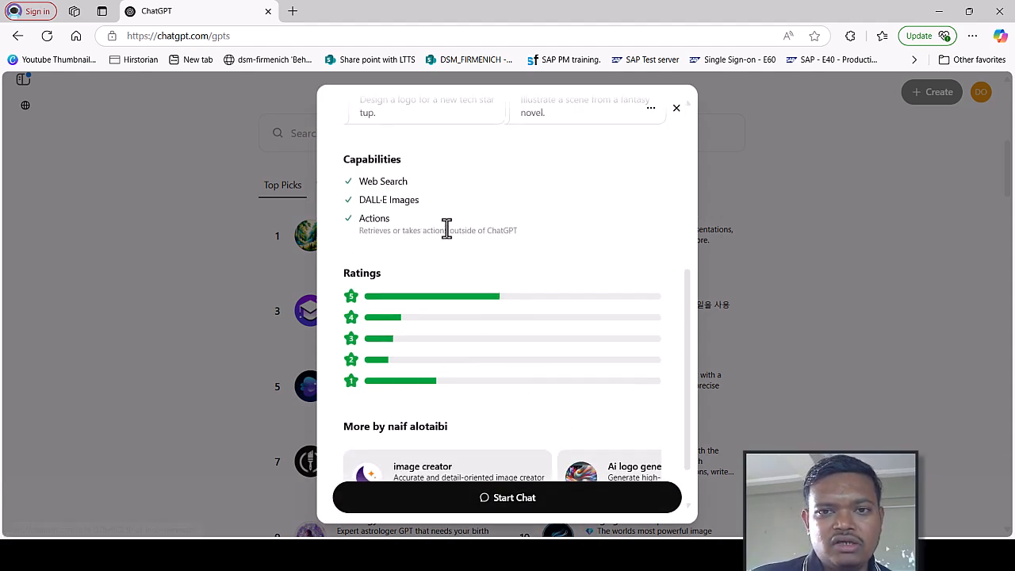
Step: In a new chat with image generator, request a colorful 16:9 jungle image of a lion and elephant with a river and the text "Lion and Elephant"
click(451, 99)
text(Generate a colorful image of Lion and elephant together with a Jungle background. Also put river in the image. Frame size will be 16:9. Write text on it - Lion and Elephant.)
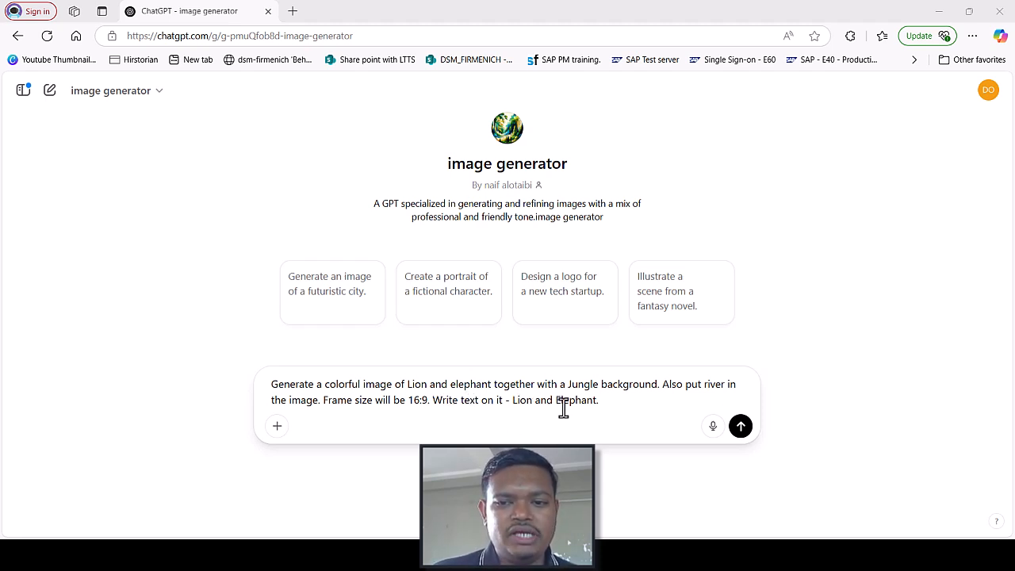
click(604, 400)
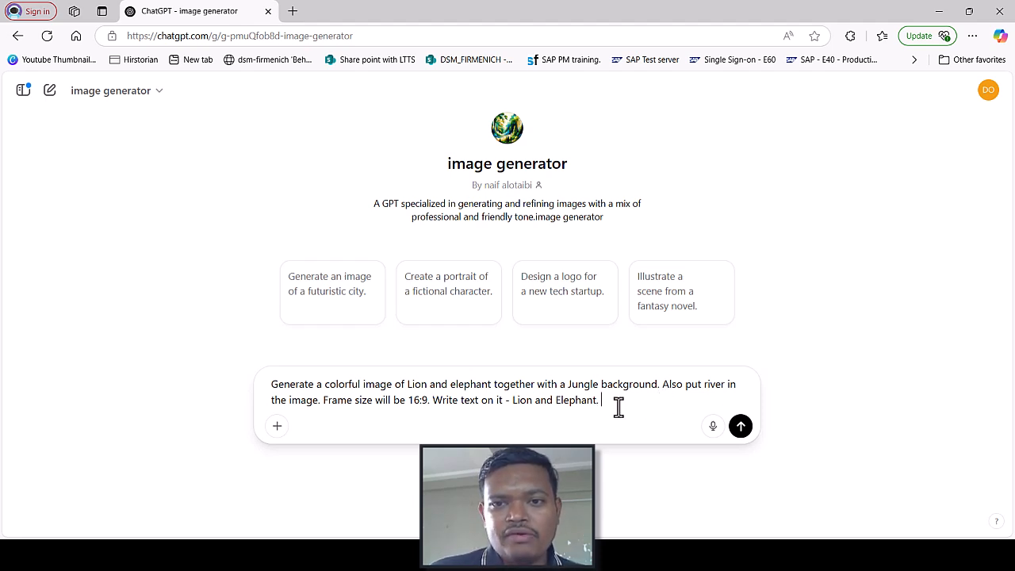
click(741, 427)
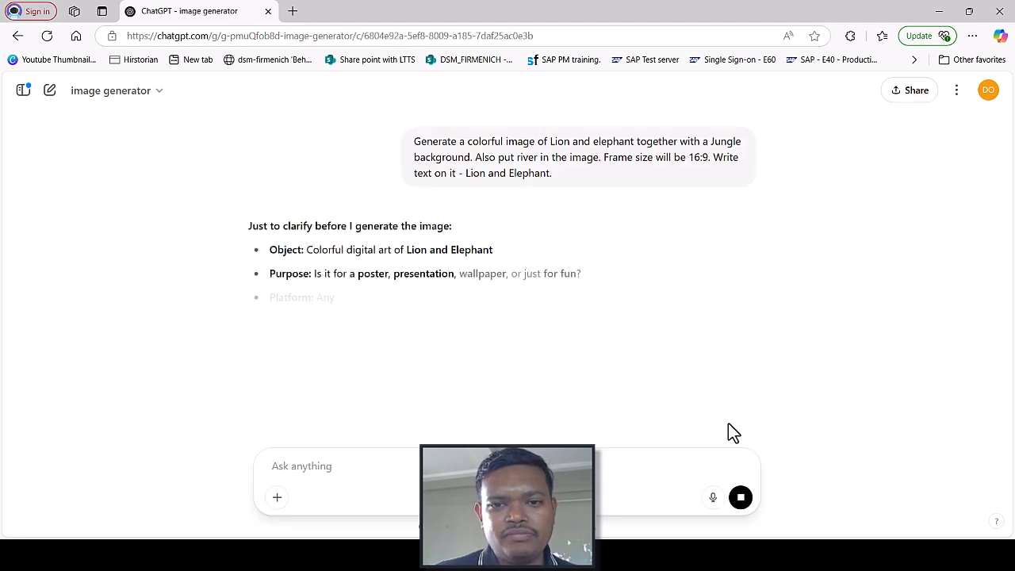
Step: Answer the clarifying questions, giving wallpaper as the image's purpose and website background as its platform
click(399, 460)
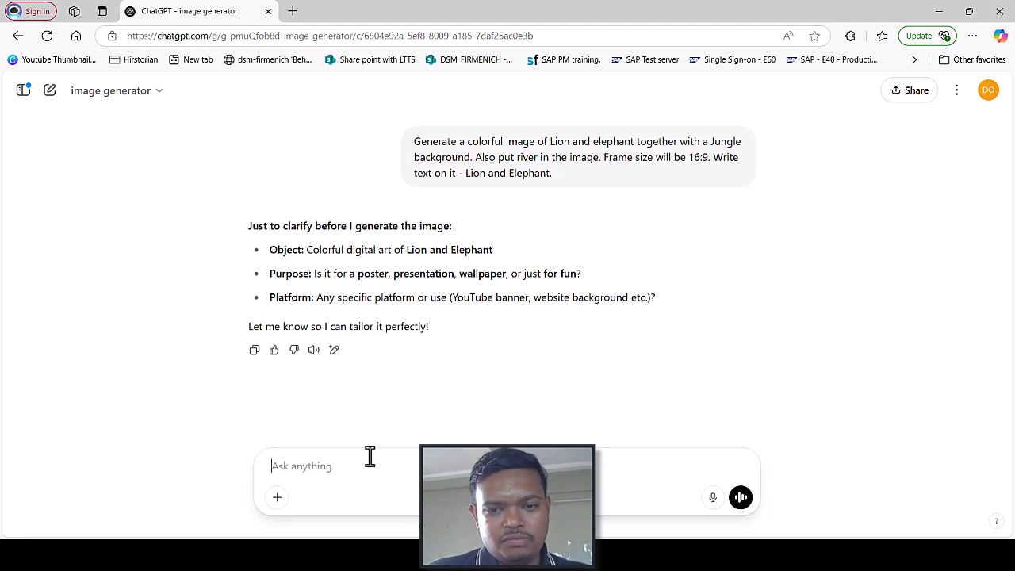
text(PURSPOSE IS wall)
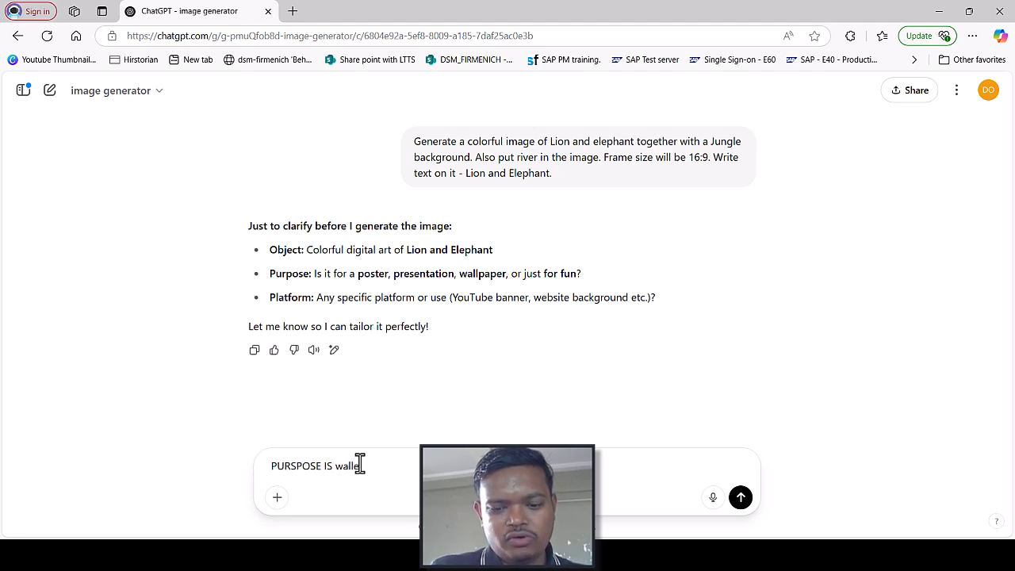
text(paper)
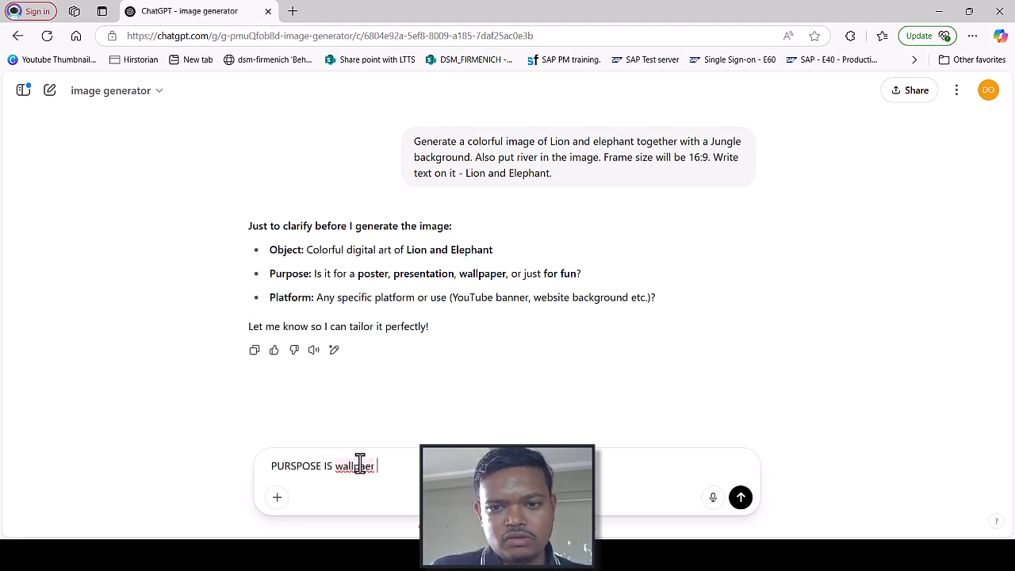
key(shift+Return)
text(Plateform Website background)
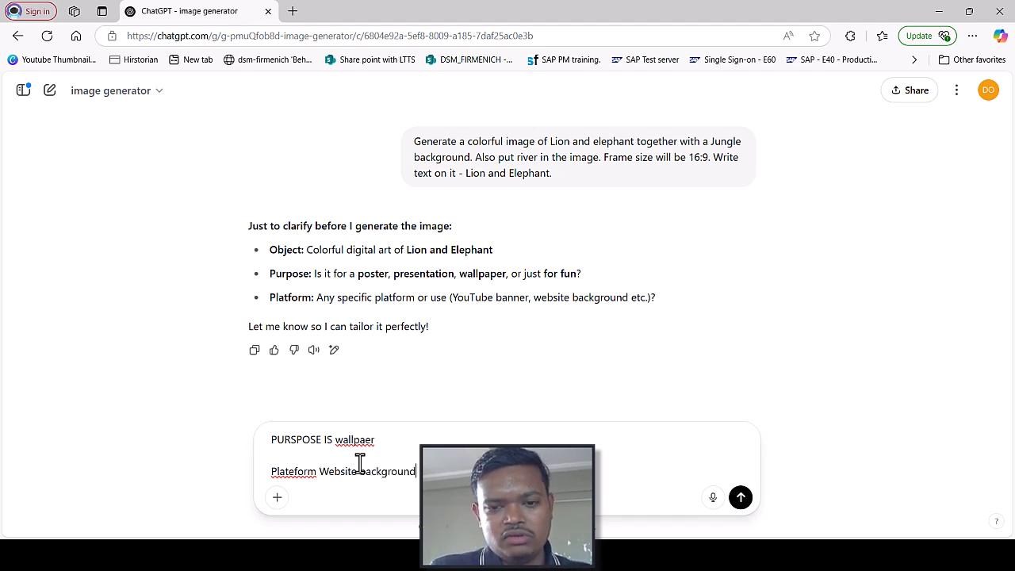
key(Return)
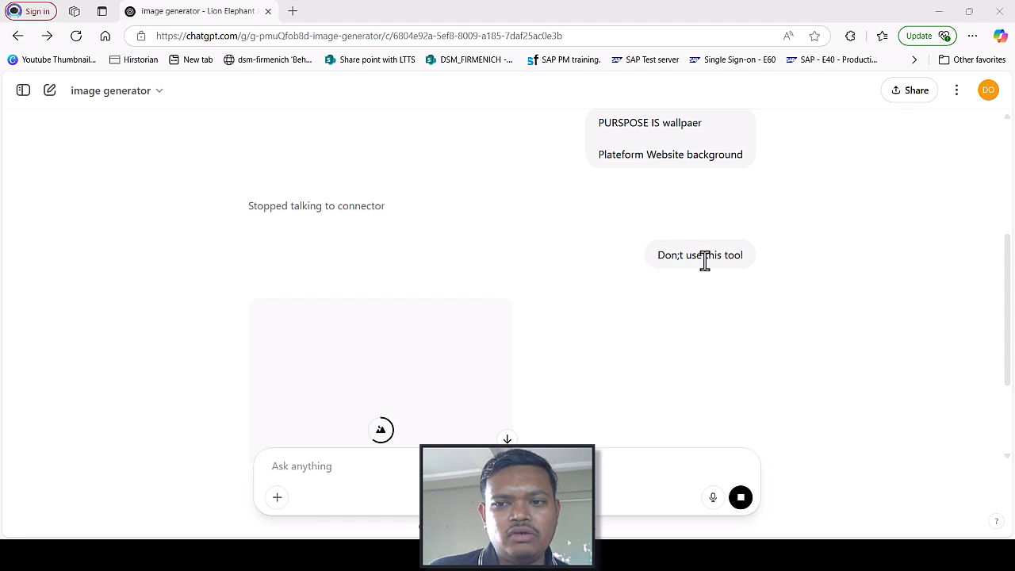
Step: Request more animals like monkeys in the generated image, and review the updated picture with its further customization options
scroll(495, 265, up, 1)
scroll(495, 265, down, 3)
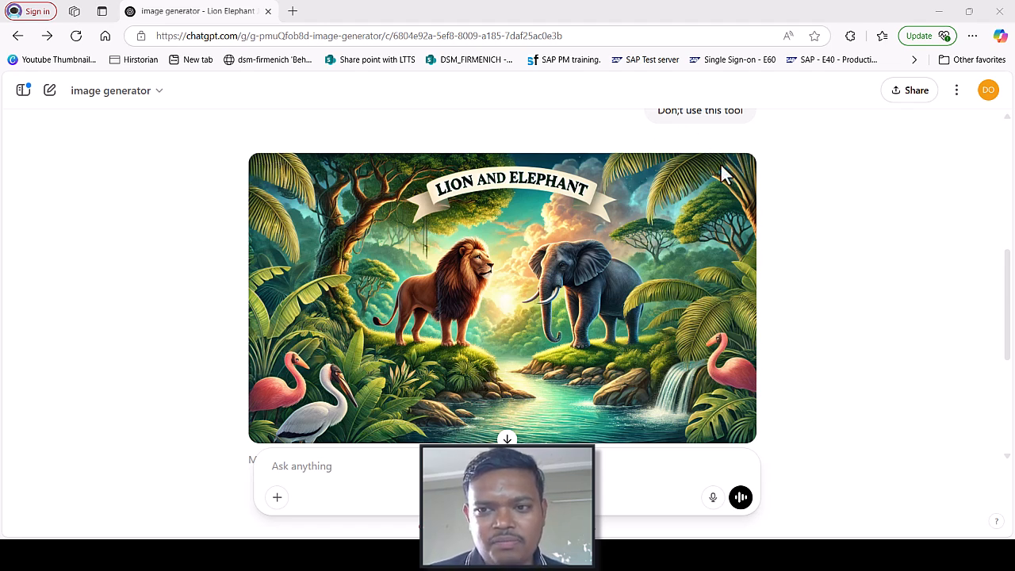
scroll(559, 369, down, 2)
scroll(563, 342, down, 1)
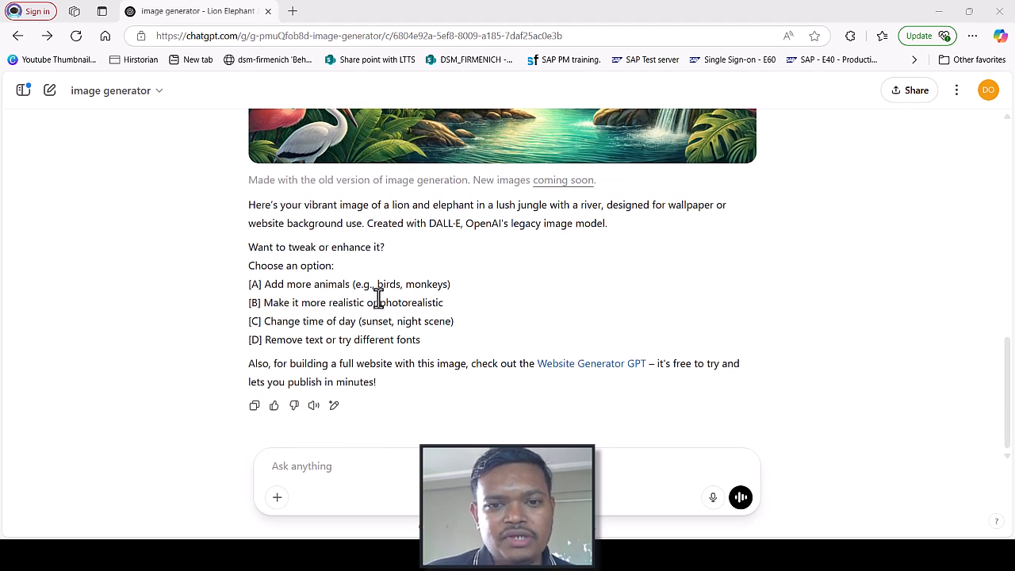
click(358, 472)
text(Ad)
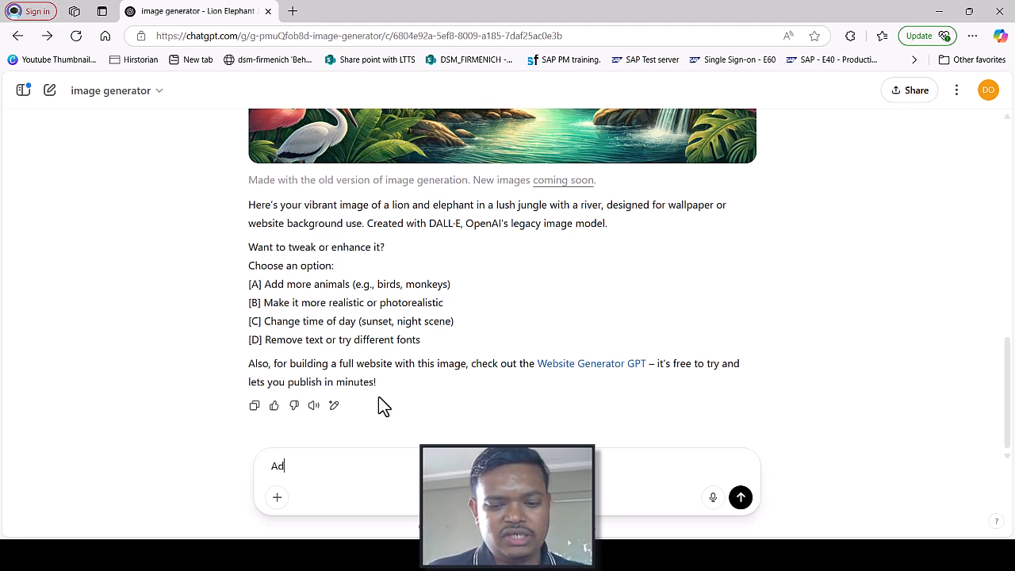
text(d more)
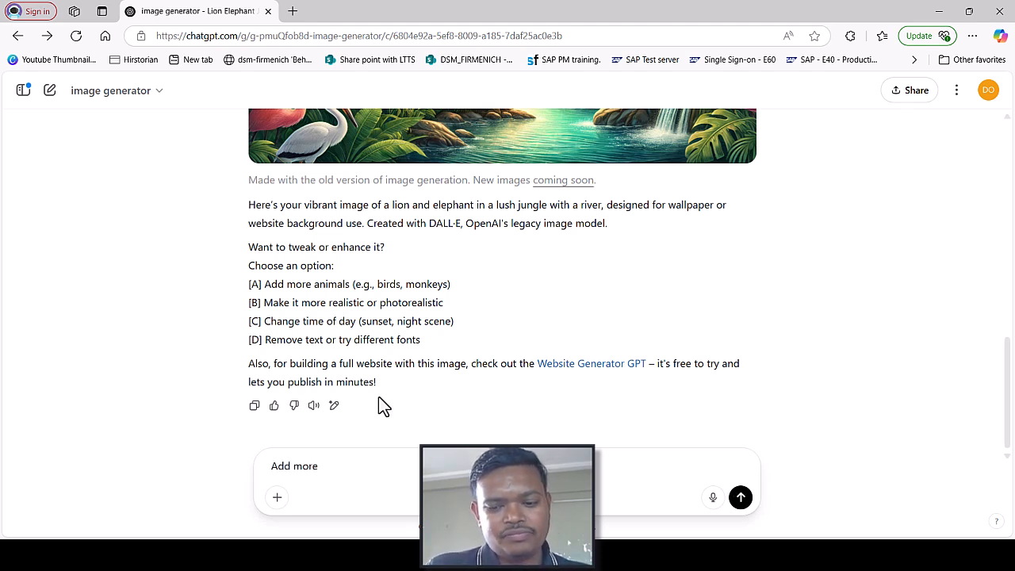
text( animals like monekey)
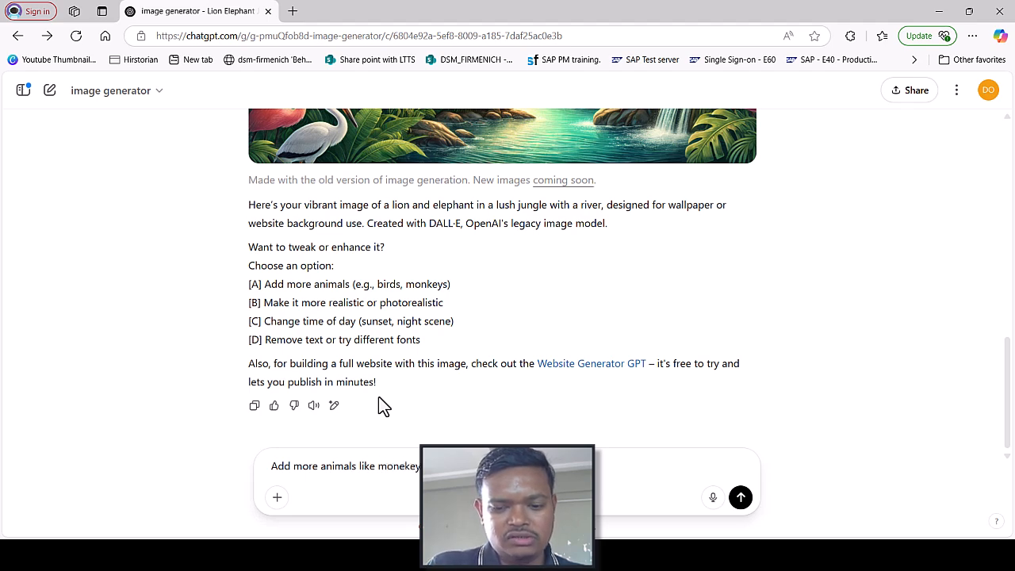
key(Return)
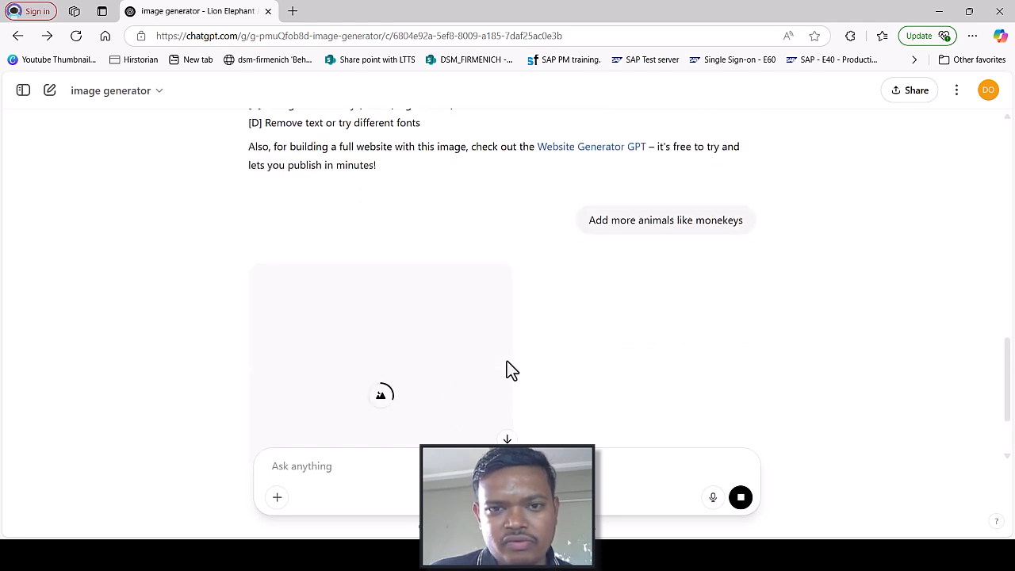
scroll(512, 358, down, 2)
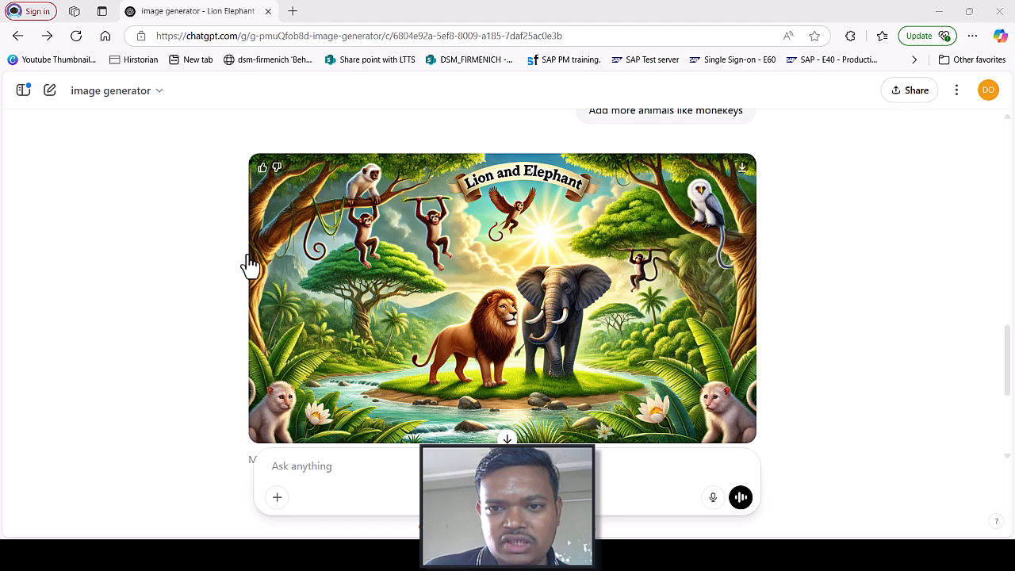
scroll(843, 306, down, 3)
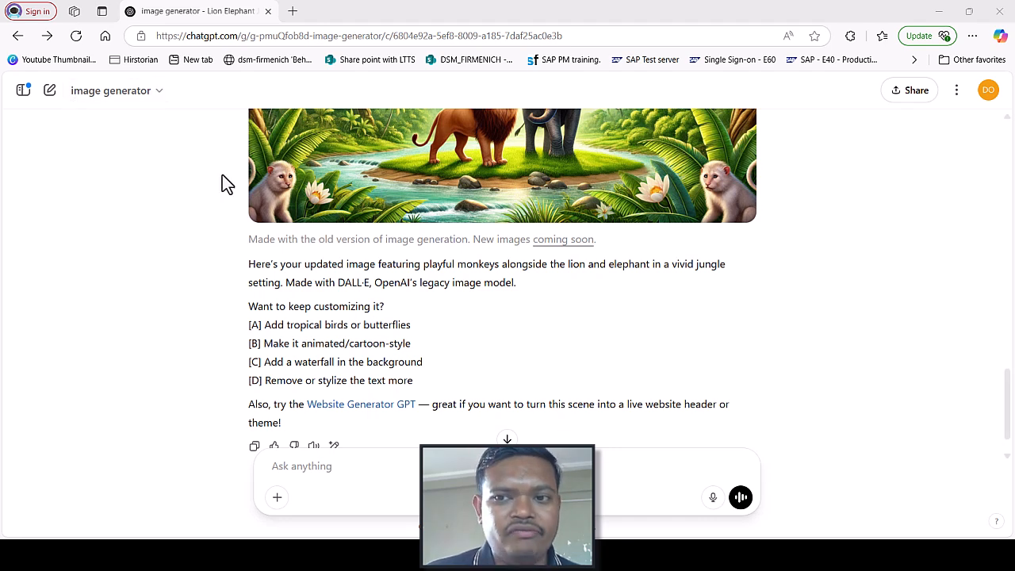
scroll(238, 202, down, 1)
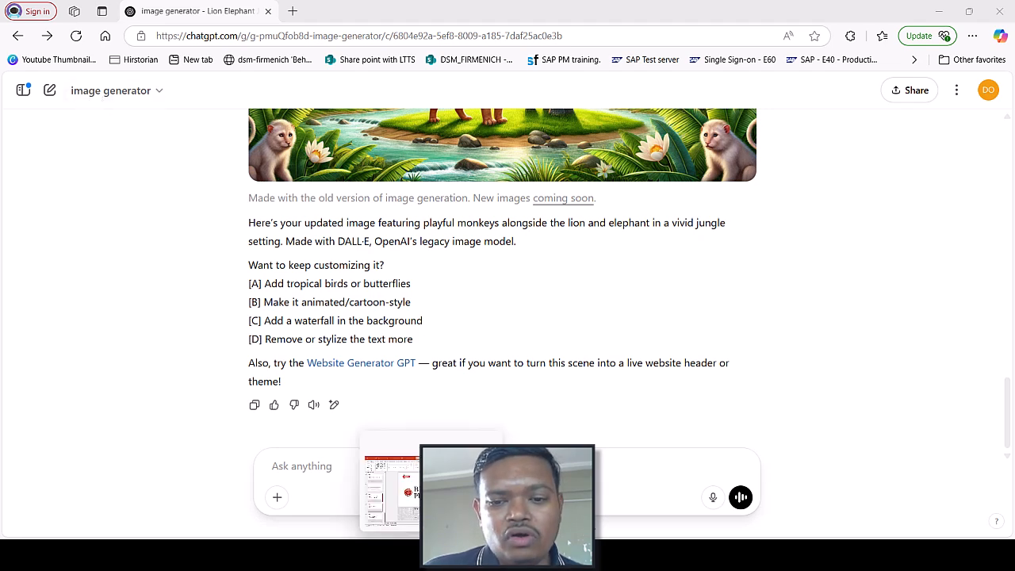
Step: Switch to the Mastering ChatGPT presentation in PowerPoint and look back through its slides from Create a Website to Essay Writing & Elocution competition
key(alt+Tab)
key(Down)
key(Down)
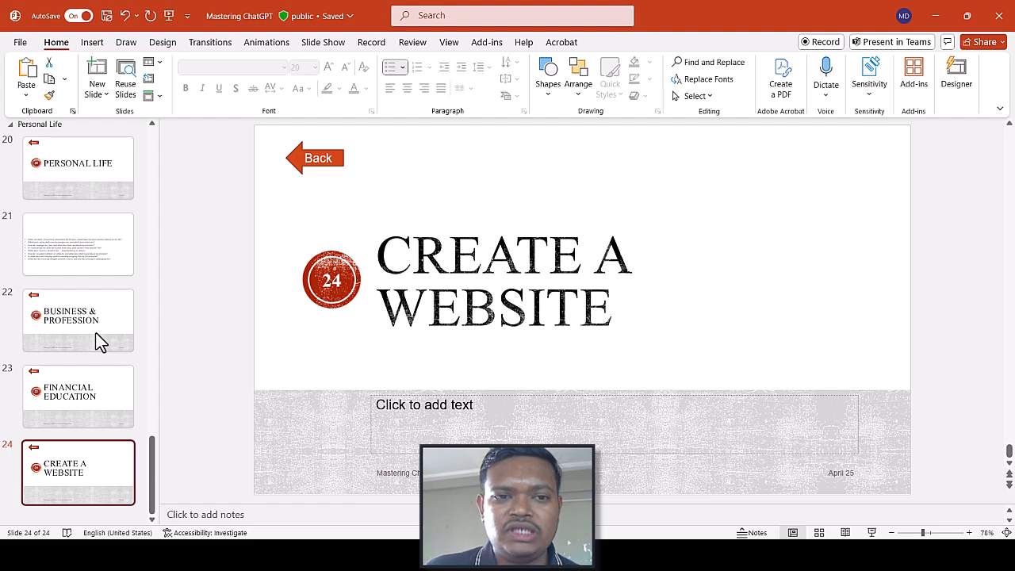
key(Up)
key(Up)
key(Up)
key(Up)
key(Down)
key(Up)
key(Up)
key(Up)
key(Up)
key(Up)
key(Up)
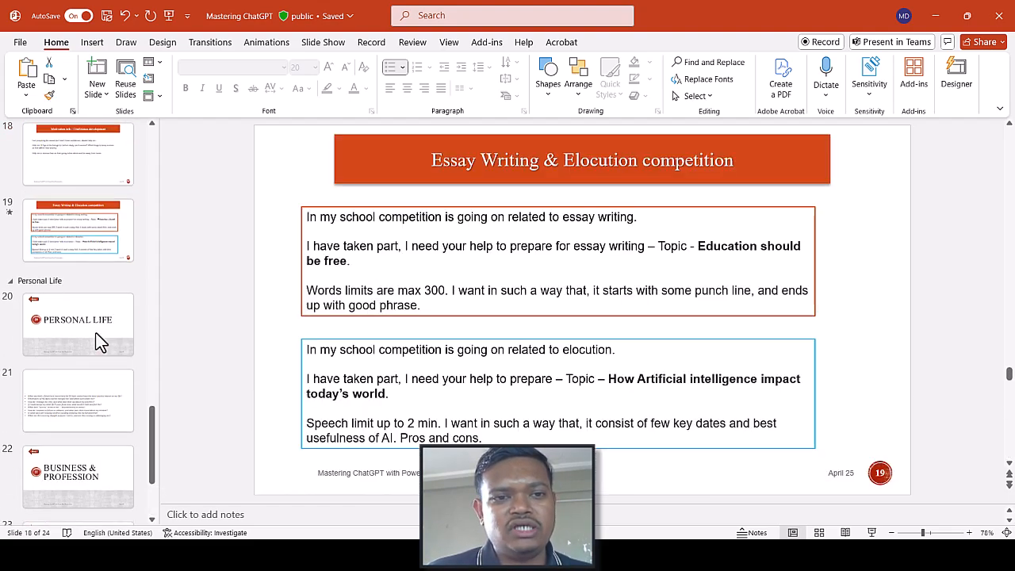
Step: Look through the Personal Life, Business & Profession and Financial Education slides, ending on Create a Website
key(Down)
key(Down)
key(Down)
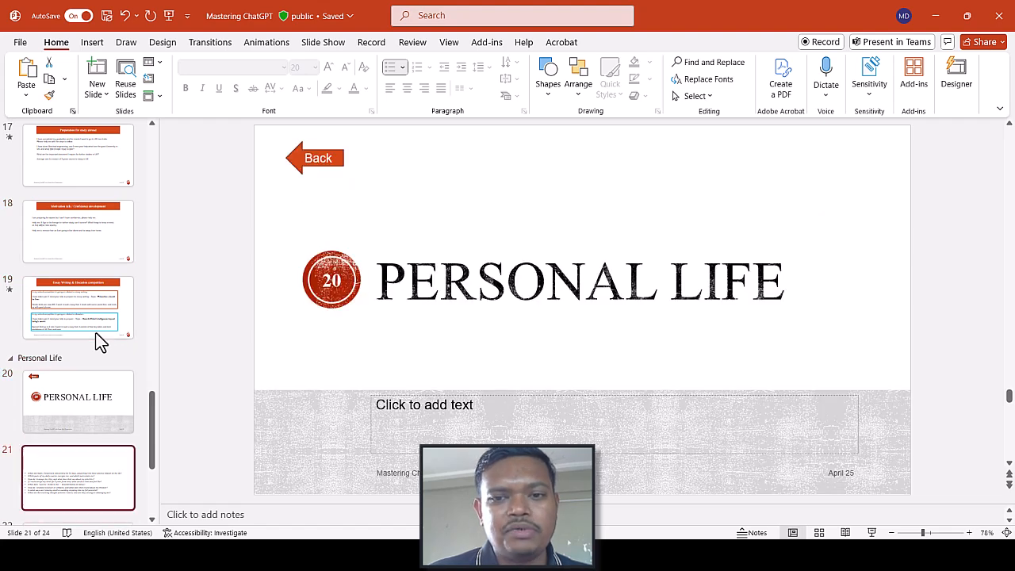
key(Up)
key(Down)
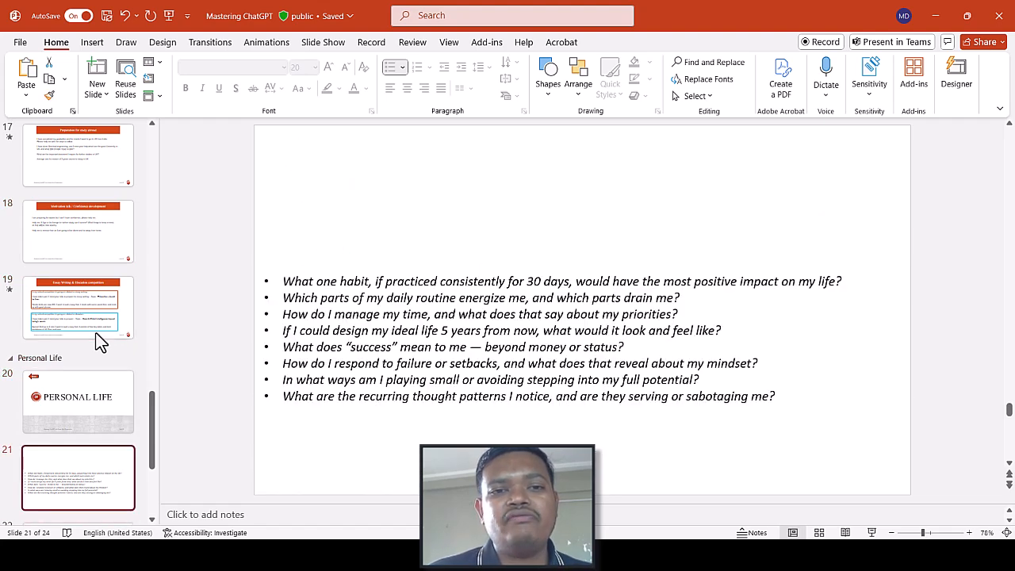
key(Down)
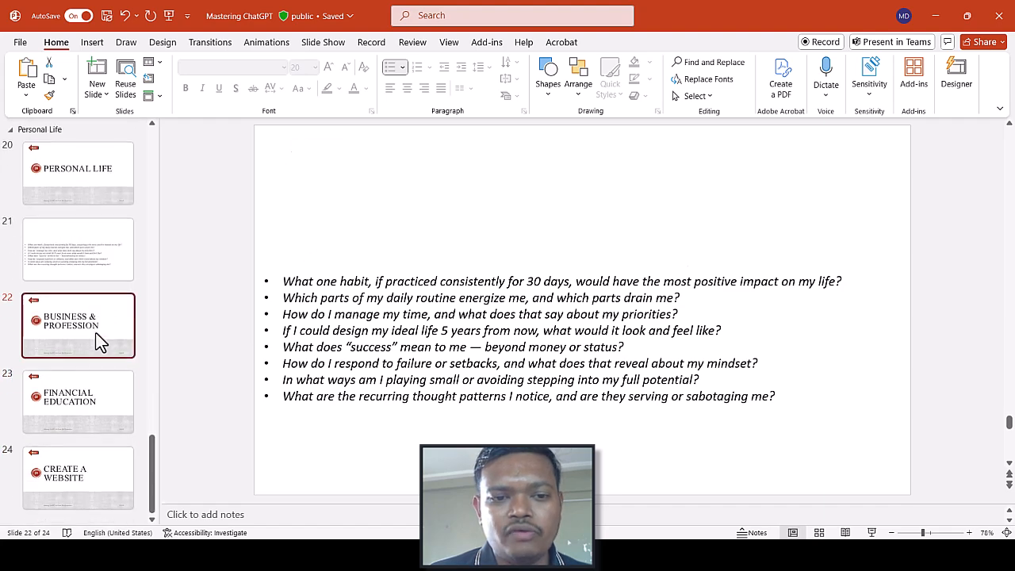
key(Down)
key(Up)
key(Down)
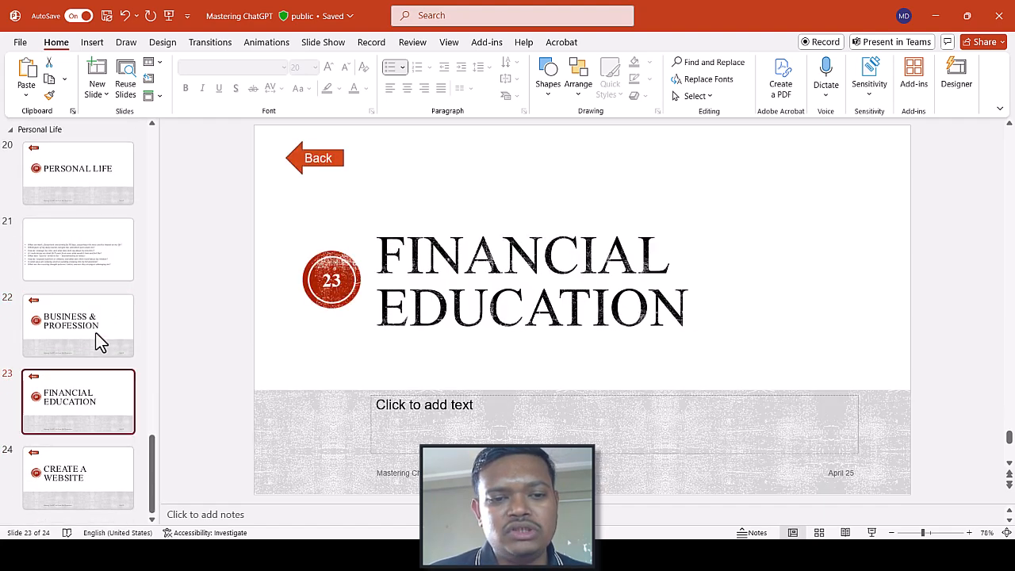
key(Down)
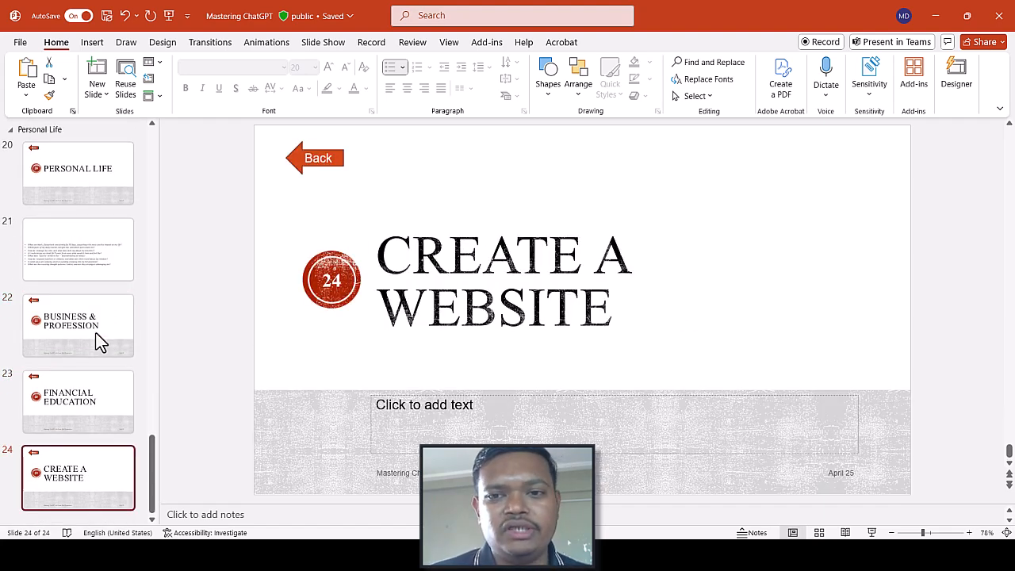